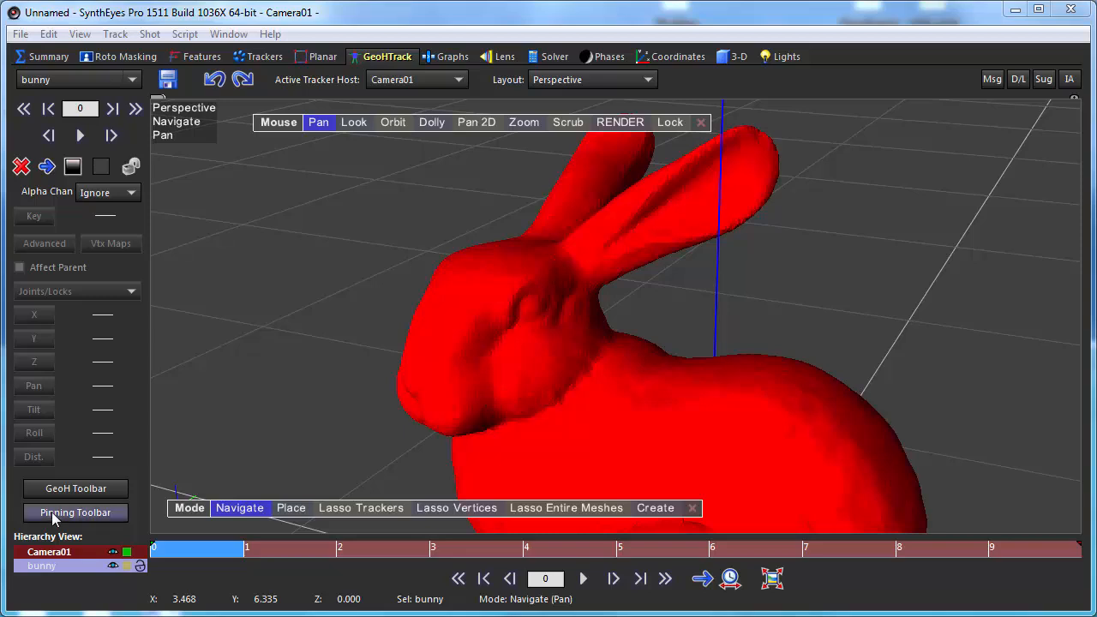
Show the GeoH tools, activate Smudge Mesh, and briefly display the bunny's wireframe to examine its vertices.
click(53, 492)
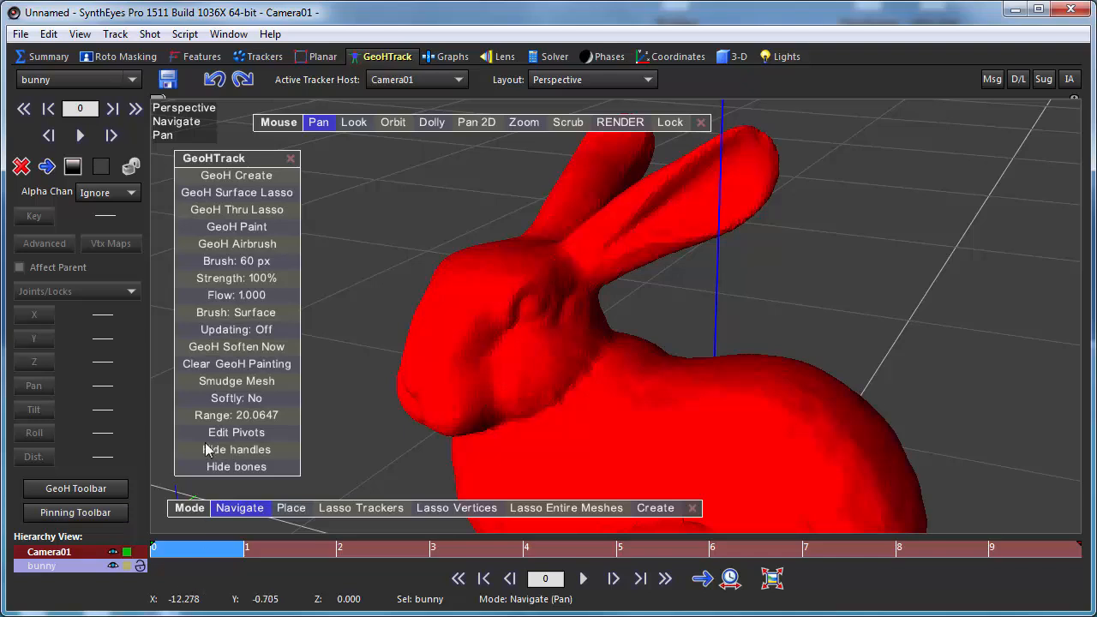
click(223, 386)
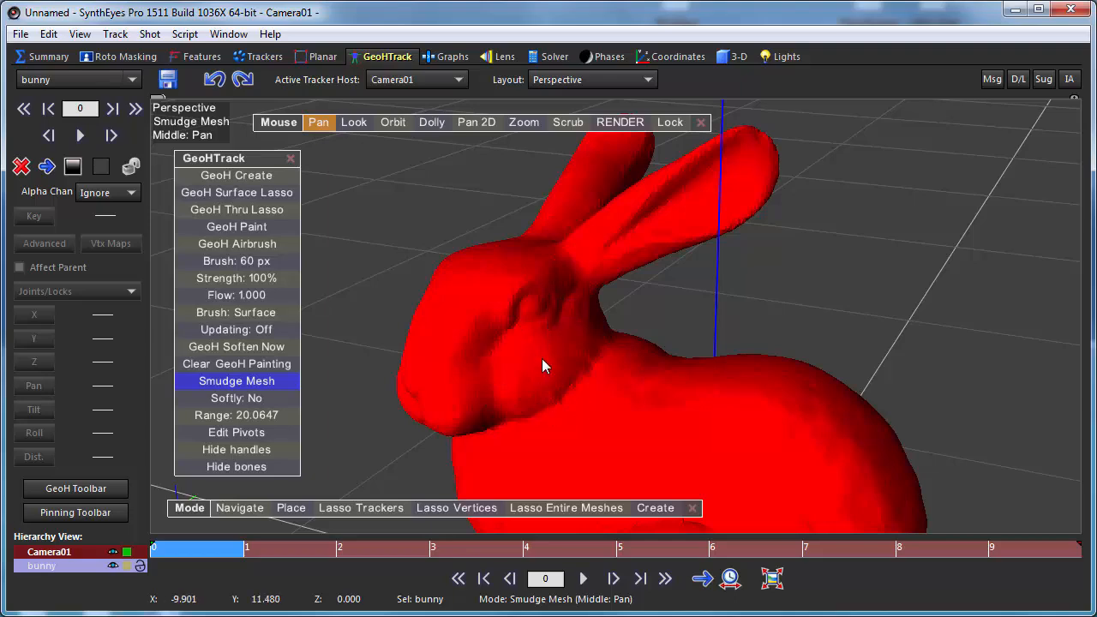
key(w)
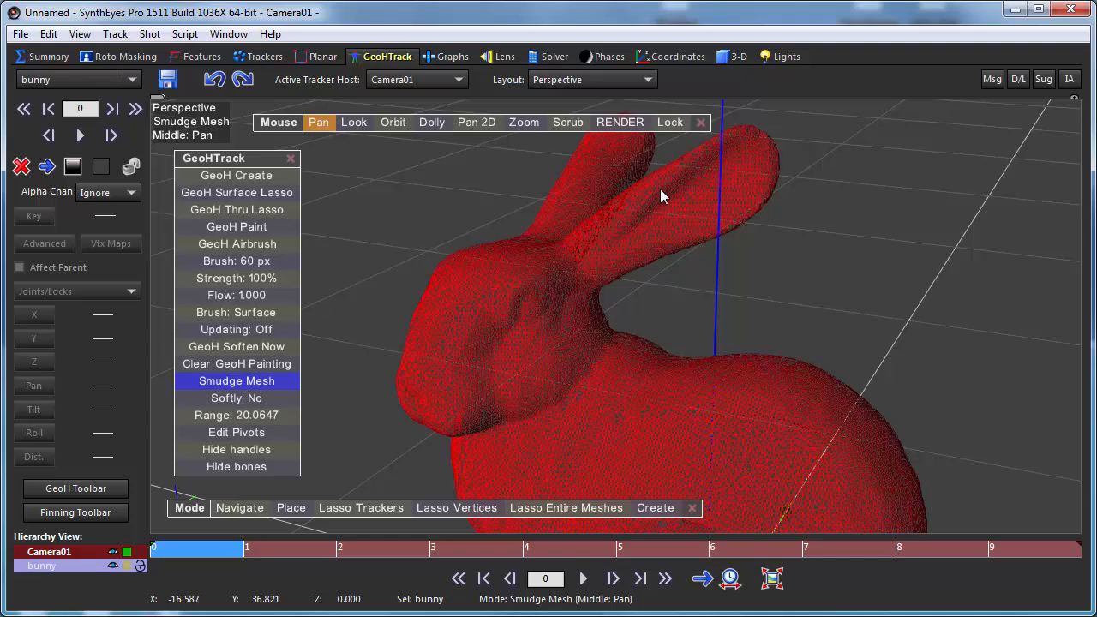
key(w)
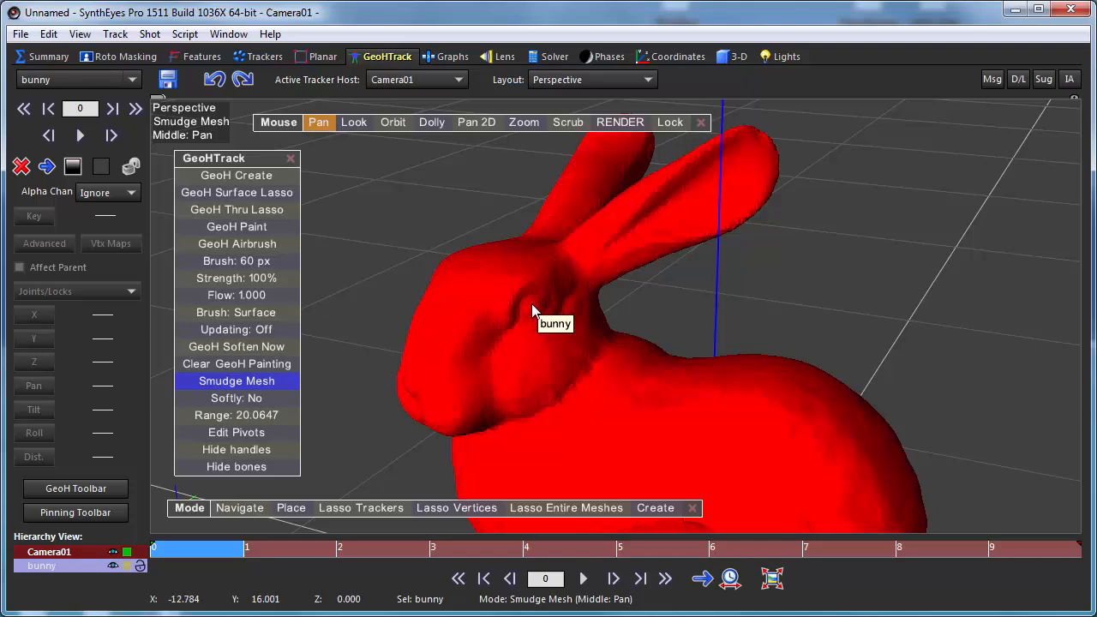
Smudge the mesh around the bunny's eye, enlarging the brush to 69 px.
mouse_move(532, 303)
mouse_down()
mouse_move(532, 269)
mouse_move(530, 305)
mouse_up()
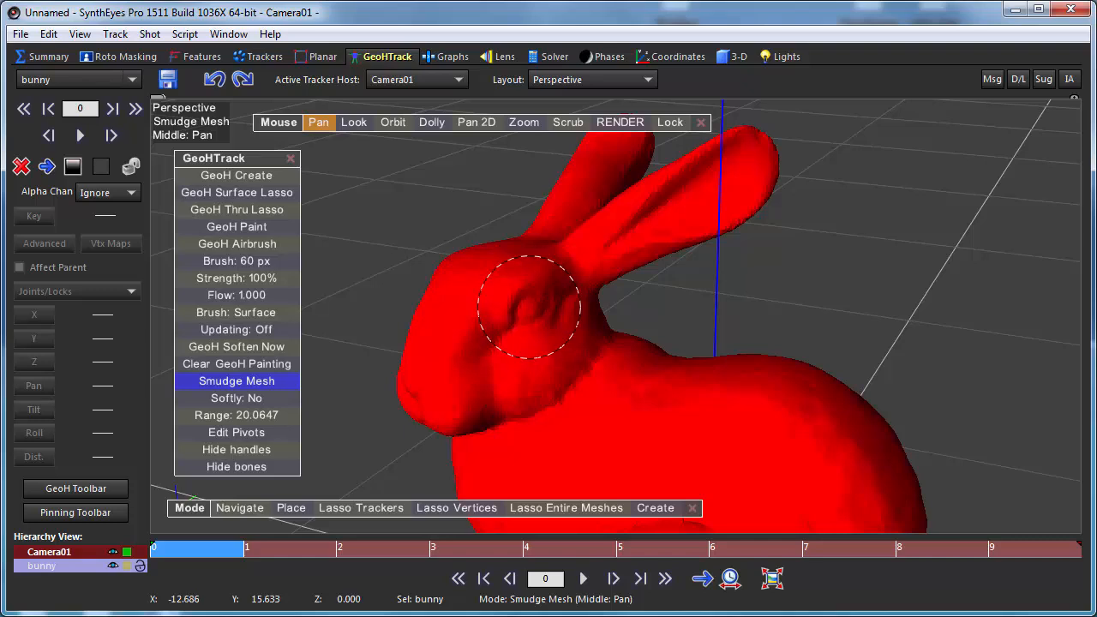
drag(530, 306, 525, 304)
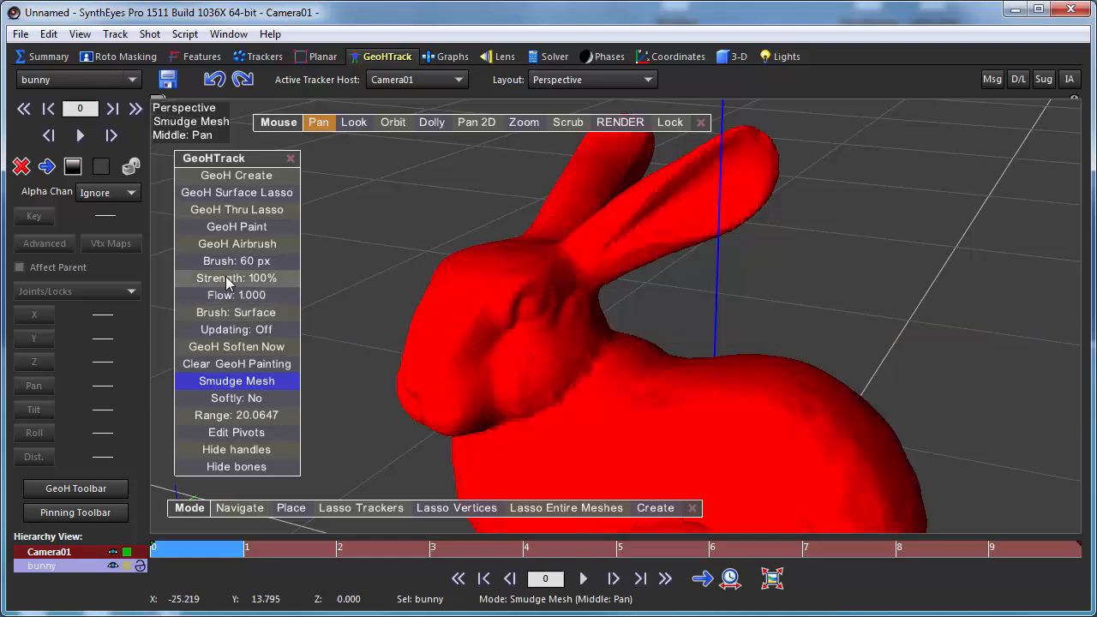
mouse_move(226, 258)
mouse_down()
mouse_move(335, 204)
mouse_move(503, 207)
mouse_move(194, 225)
mouse_move(330, 212)
mouse_move(316, 213)
mouse_move(417, 230)
mouse_move(230, 242)
mouse_up()
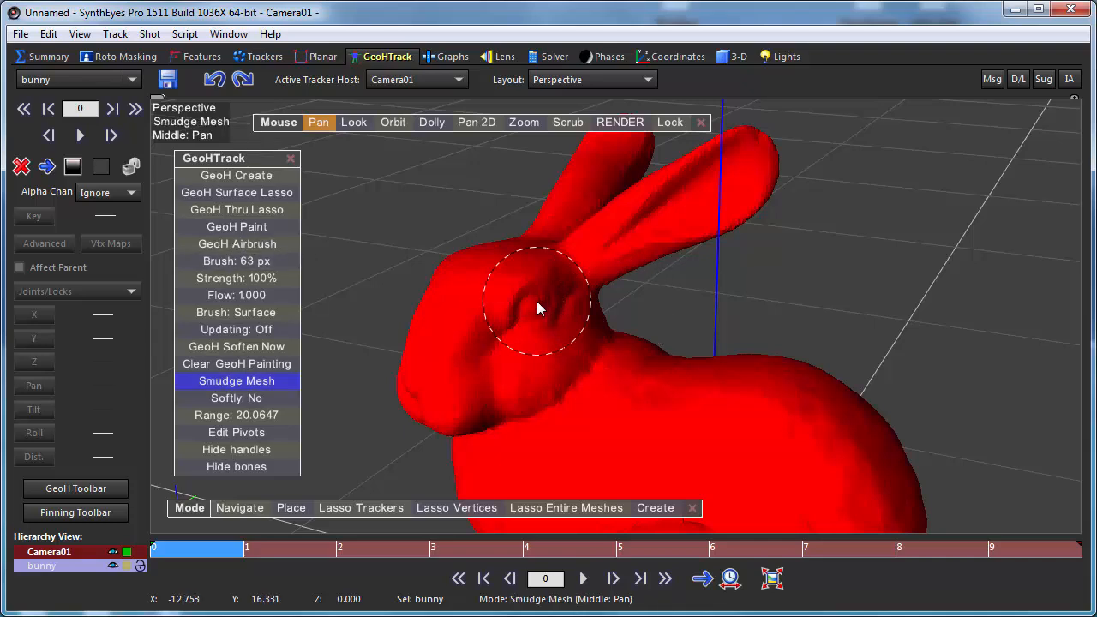
mouse_move(536, 301)
mouse_down()
mouse_move(532, 318)
mouse_move(525, 301)
mouse_move(535, 315)
mouse_move(529, 303)
mouse_move(539, 302)
mouse_move(529, 304)
mouse_up()
scroll(536, 303, up, 2)
scroll(529, 303, up, 1)
scroll(529, 303, up, 1)
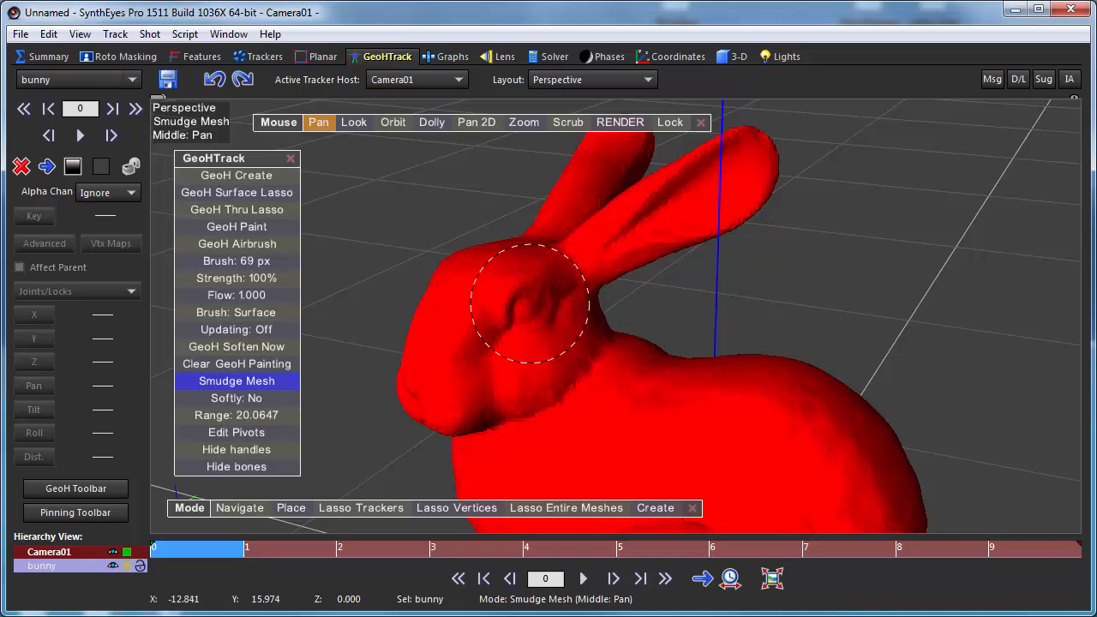
drag(530, 304, 537, 299)
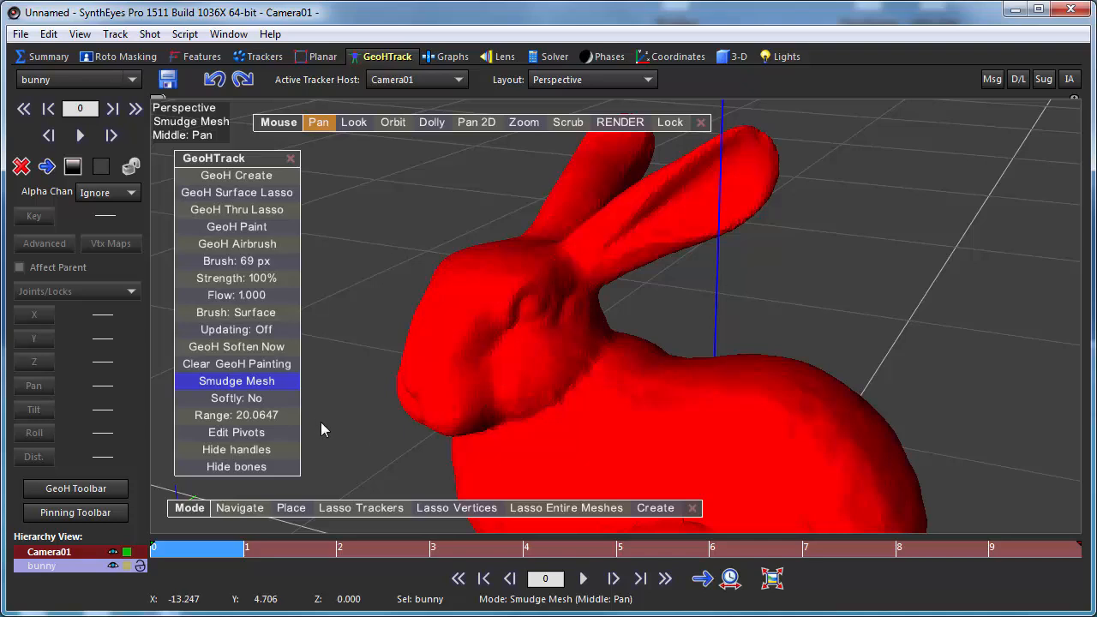
Enable the Softly option and smudge the bunny's near ear tip back and forth, seen from the other side.
click(232, 402)
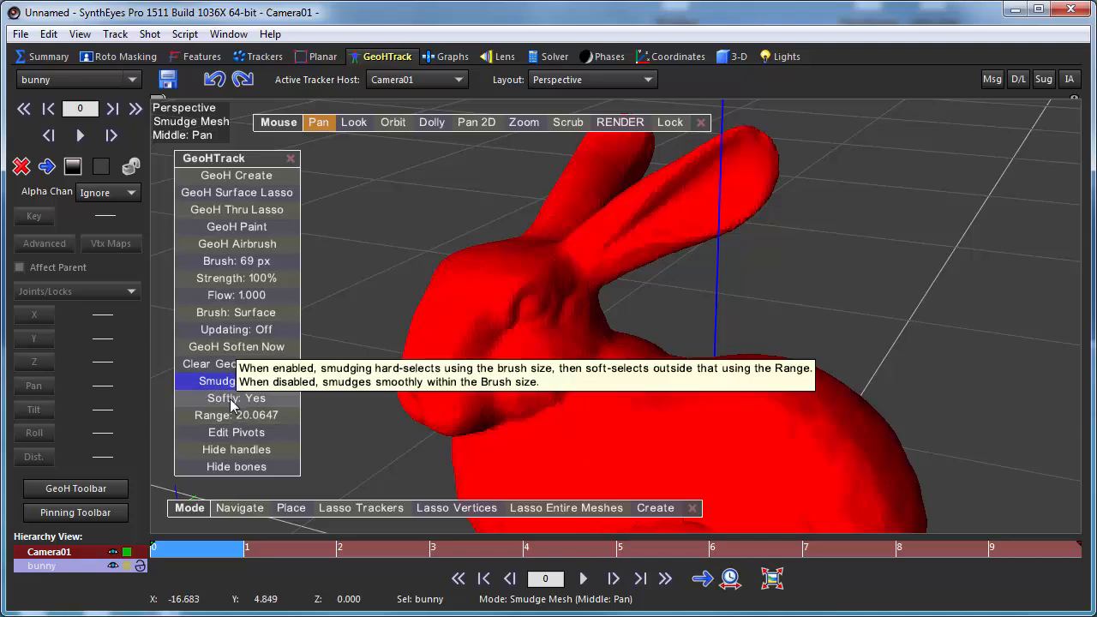
click(391, 126)
drag(429, 222, 726, 221)
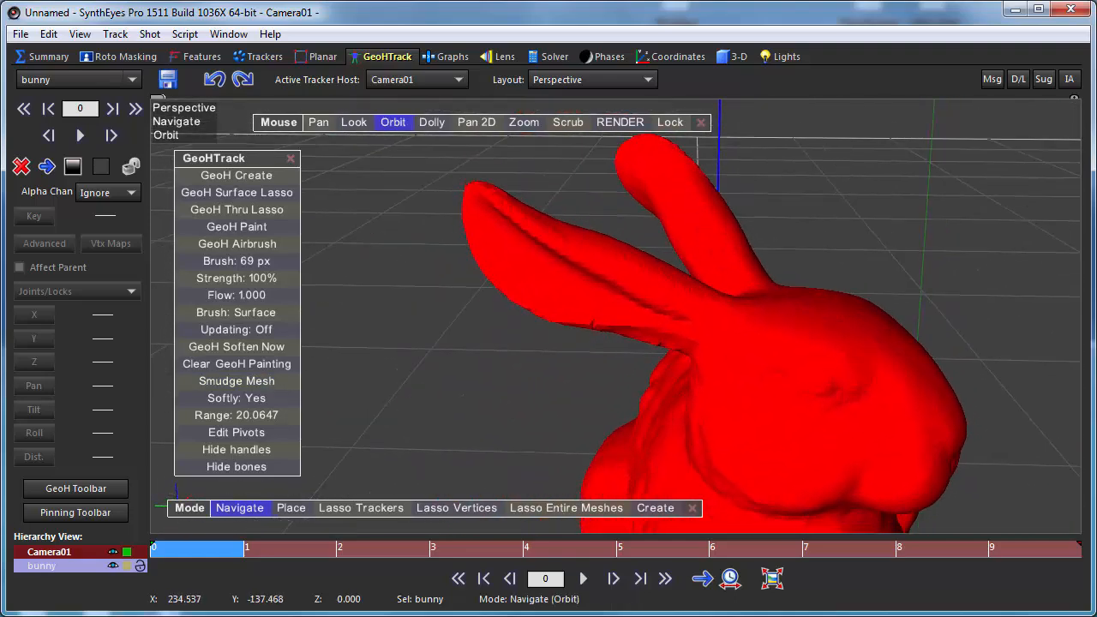
click(237, 380)
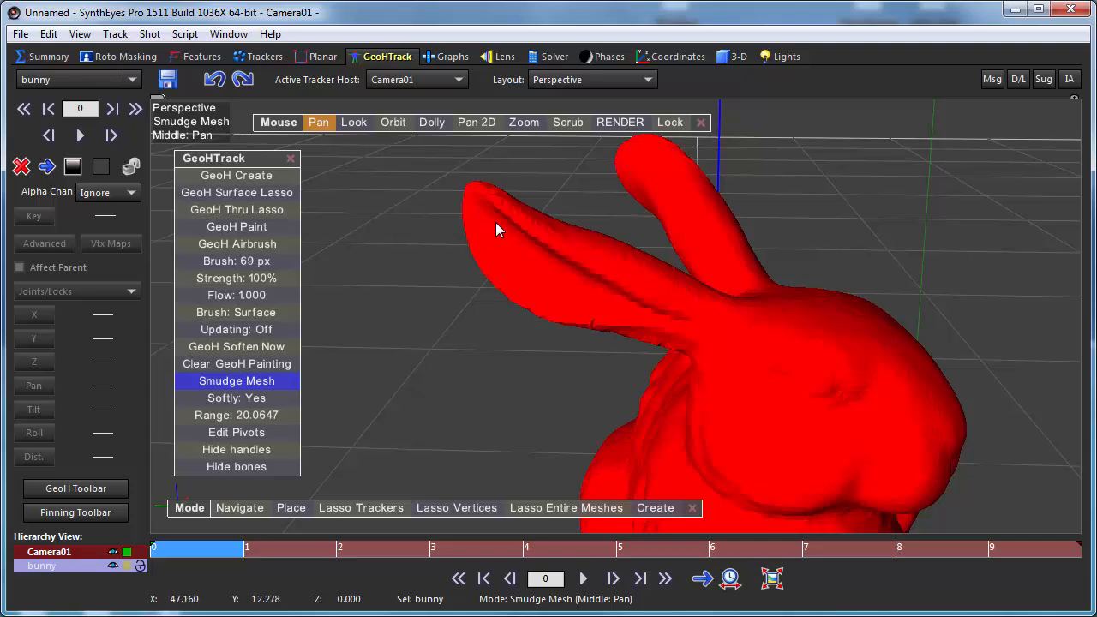
mouse_move(496, 223)
mouse_down()
mouse_move(480, 223)
mouse_move(509, 199)
mouse_move(506, 243)
mouse_move(514, 233)
mouse_move(482, 232)
mouse_move(511, 223)
mouse_move(502, 213)
mouse_move(511, 226)
mouse_up()
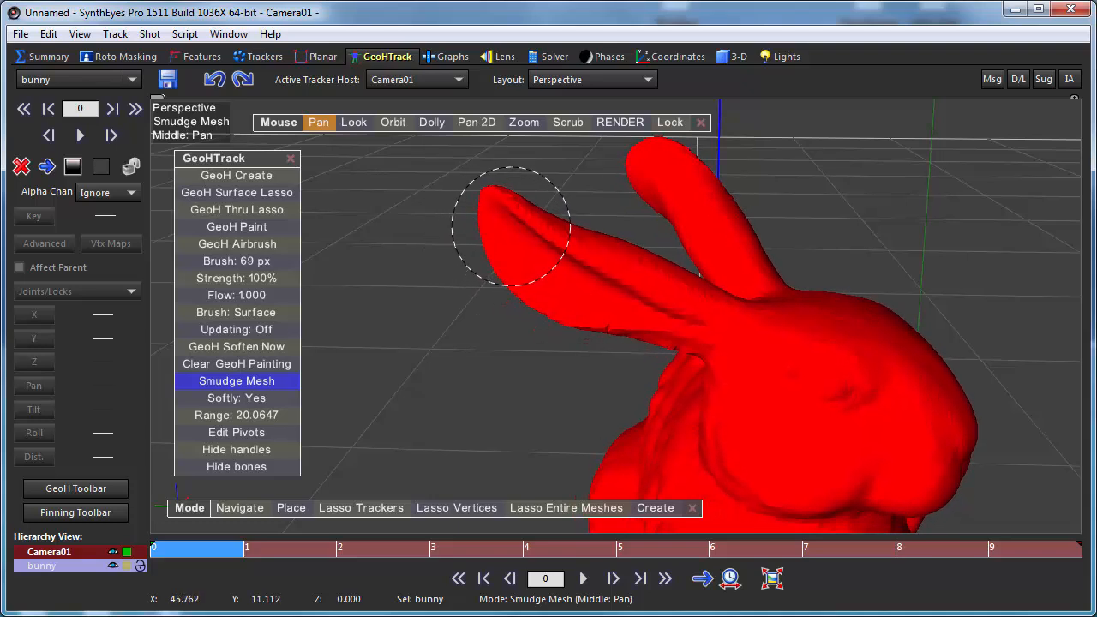
drag(510, 227, 490, 224)
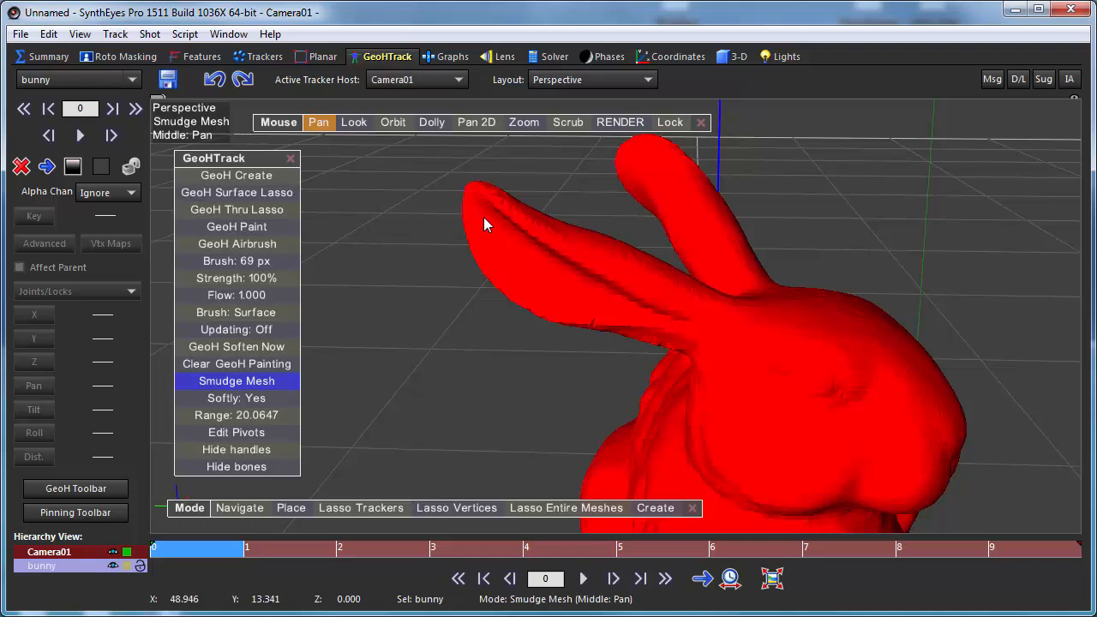
Try pulling the bunny's near ear upward and far downward with a soft range of 3.28073, and undo both smudges.
mouse_move(483, 220)
mouse_down()
mouse_move(473, 225)
mouse_move(486, 245)
mouse_move(472, 191)
mouse_move(480, 209)
mouse_move(487, 204)
mouse_move(468, 208)
mouse_move(513, 211)
mouse_move(508, 201)
mouse_move(502, 215)
mouse_move(524, 196)
mouse_move(509, 213)
mouse_move(520, 203)
mouse_move(428, 203)
mouse_move(475, 191)
mouse_move(411, 196)
mouse_move(463, 197)
mouse_move(539, 142)
mouse_move(483, 215)
mouse_move(477, 183)
mouse_move(482, 196)
mouse_move(508, 196)
mouse_move(497, 174)
mouse_move(493, 200)
mouse_move(502, 177)
mouse_move(492, 195)
mouse_move(519, 174)
mouse_move(490, 204)
mouse_move(501, 193)
mouse_up()
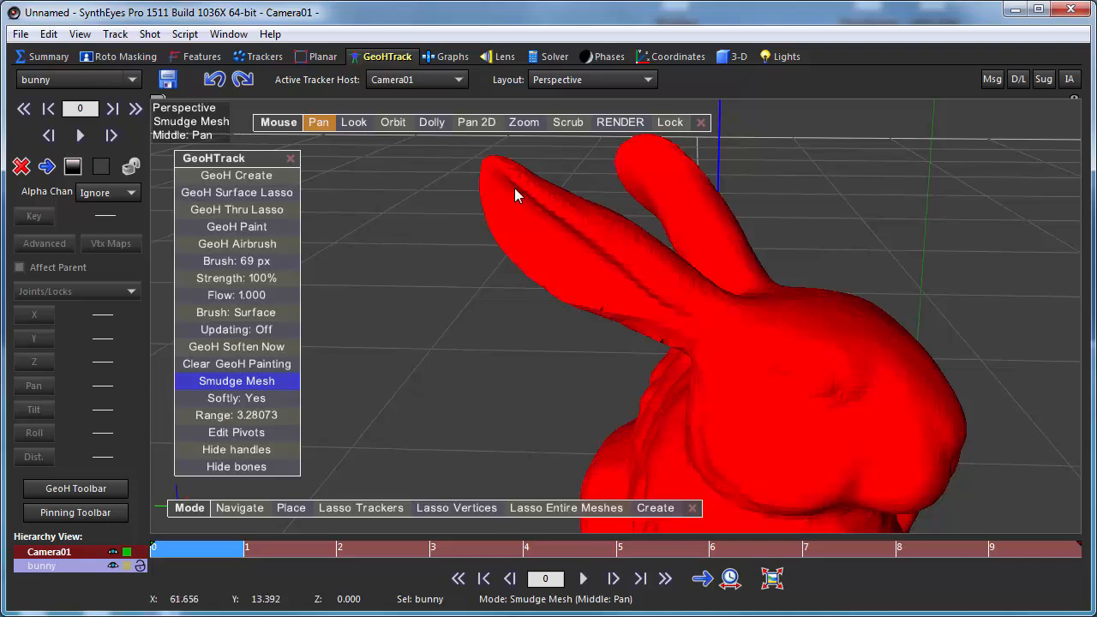
mouse_move(513, 191)
mouse_down()
mouse_move(404, 367)
mouse_move(386, 441)
mouse_move(357, 484)
mouse_up()
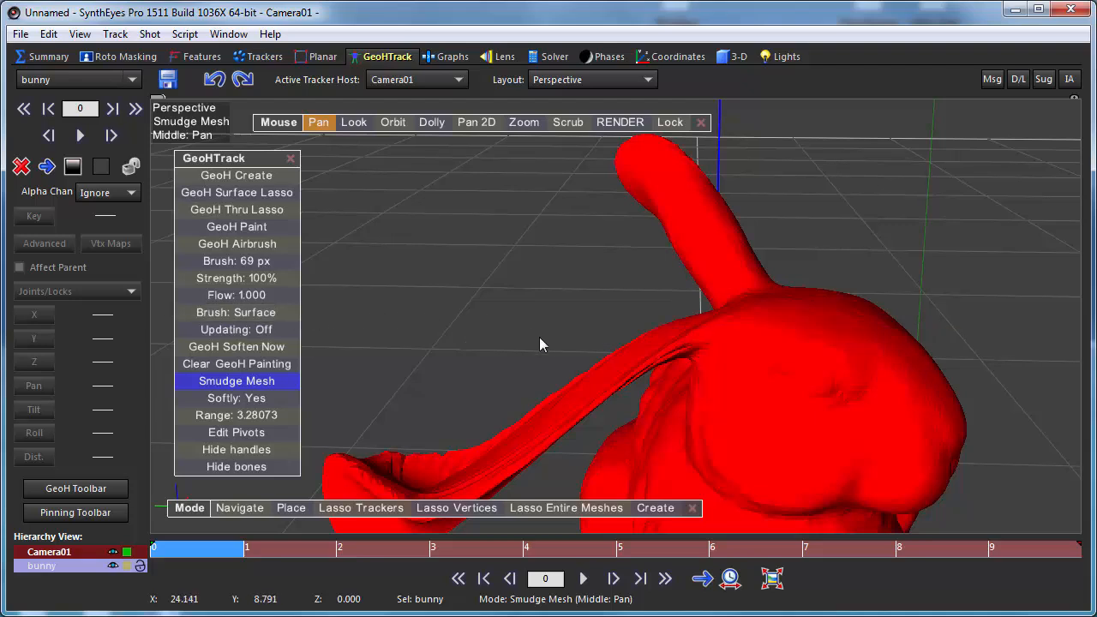
mouse_move(830, 369)
mouse_down()
mouse_move(896, 395)
mouse_move(886, 384)
mouse_up()
click(208, 79)
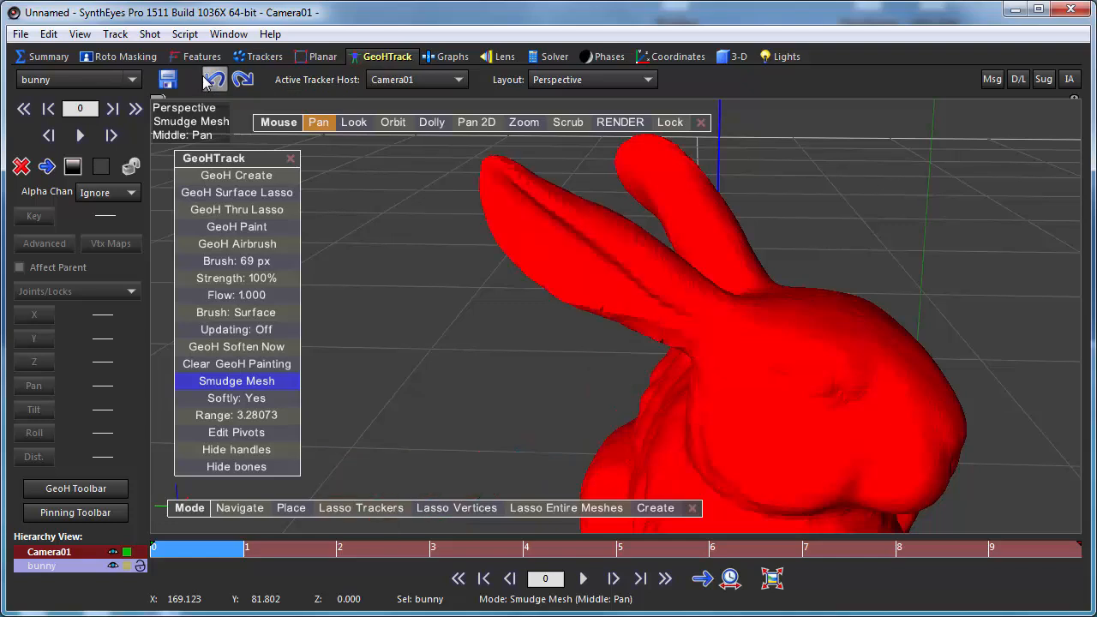
click(206, 78)
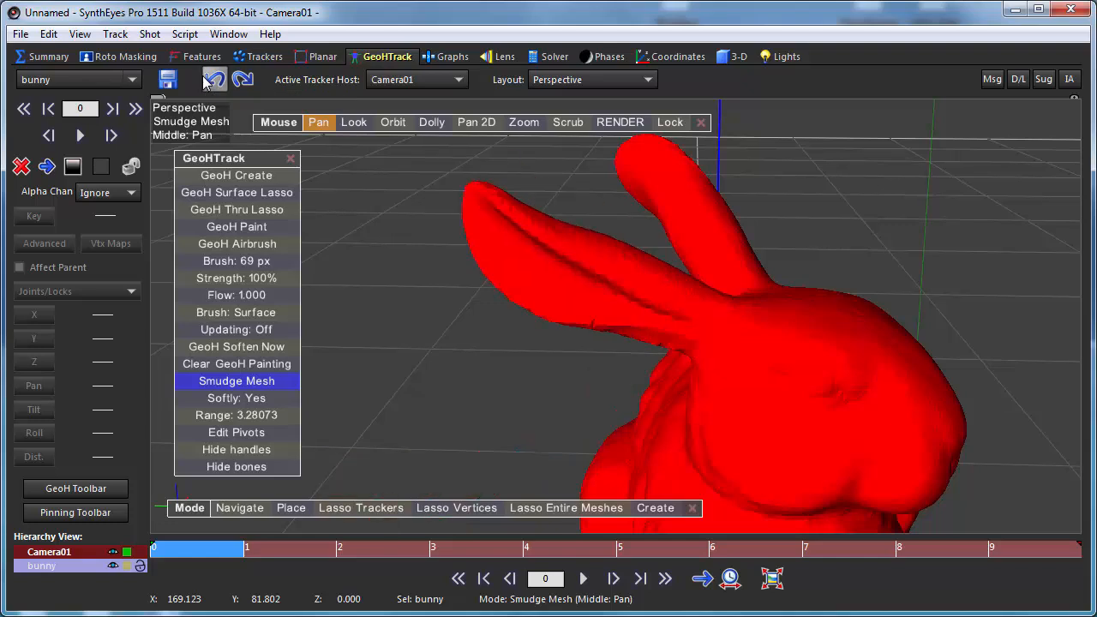
Set the brush type to Thru and smudge the bunny's near ear tip outward and upward.
click(239, 312)
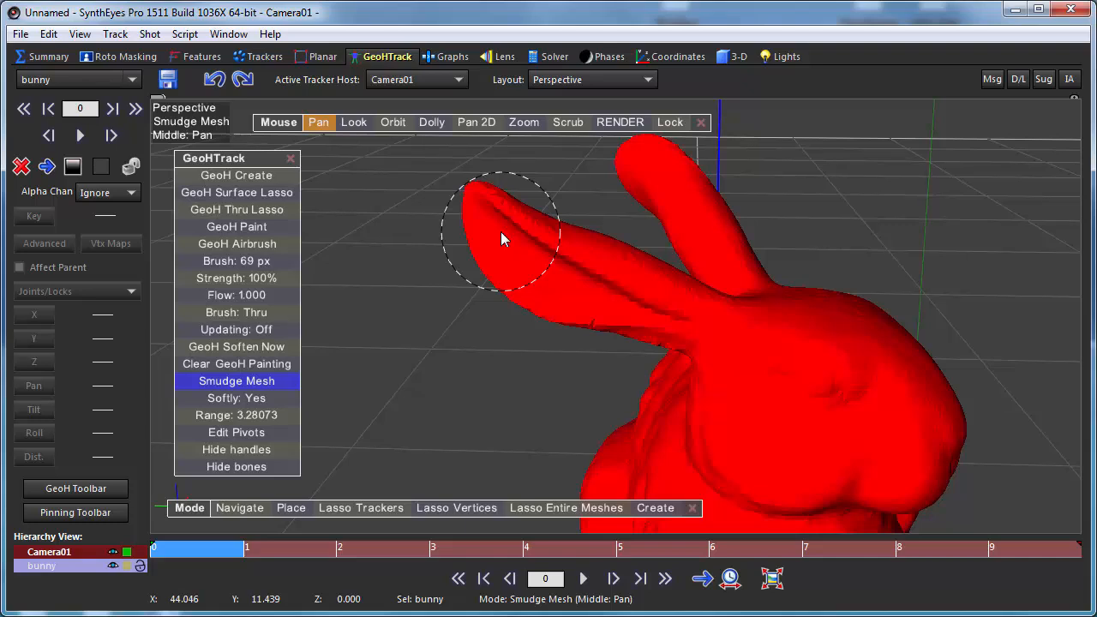
mouse_move(480, 232)
mouse_down()
mouse_move(466, 318)
mouse_move(403, 421)
mouse_move(343, 459)
mouse_move(323, 512)
mouse_move(362, 431)
mouse_move(399, 245)
mouse_move(334, 458)
mouse_move(429, 214)
mouse_move(506, 260)
mouse_move(470, 183)
mouse_move(436, 265)
mouse_move(449, 223)
mouse_move(502, 232)
mouse_move(519, 215)
mouse_move(483, 215)
mouse_move(426, 267)
mouse_move(445, 291)
mouse_move(463, 213)
mouse_move(474, 208)
mouse_move(468, 217)
mouse_up()
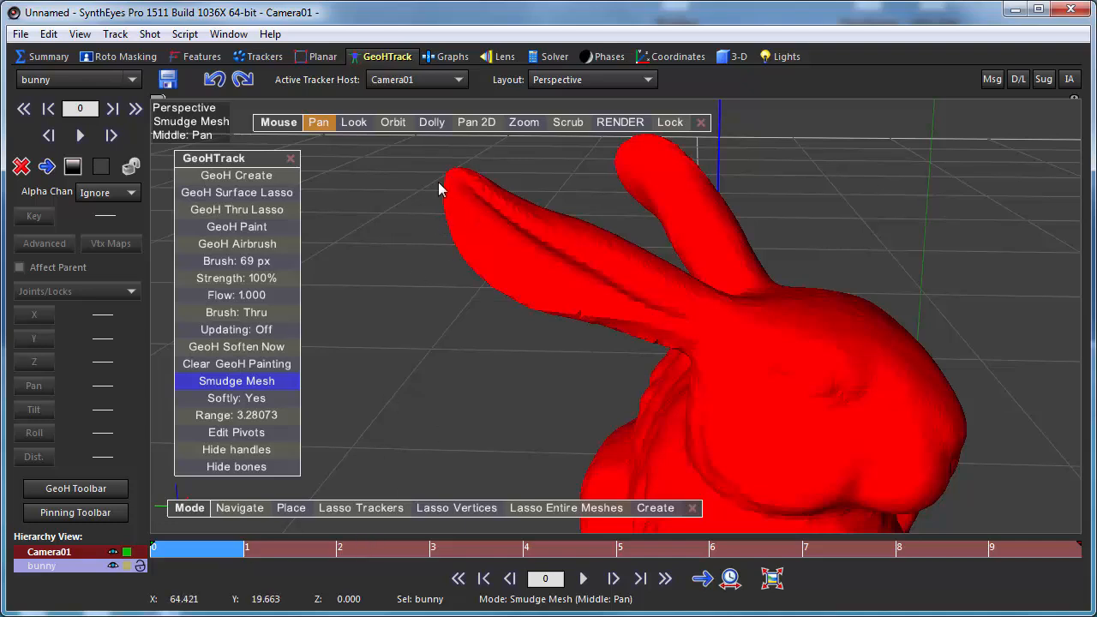
mouse_move(462, 193)
mouse_down()
mouse_move(463, 184)
mouse_move(447, 197)
mouse_up()
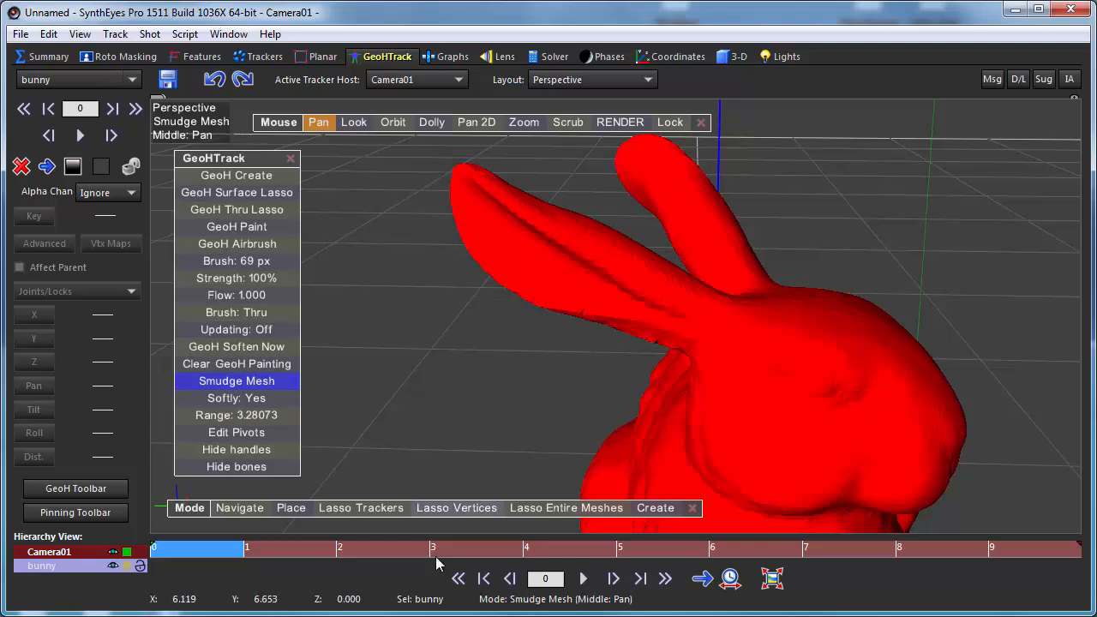
Smudge the near ear tip slightly at frame 8, seen from a different angle, and return to frame 0.
drag(441, 547, 967, 542)
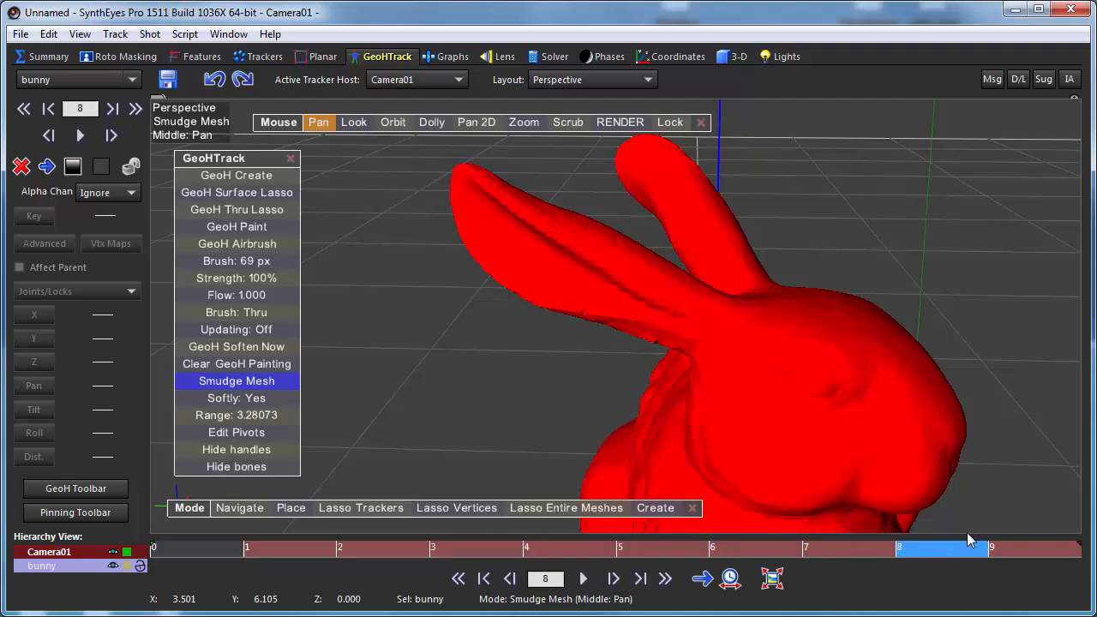
drag(400, 127, 505, 129)
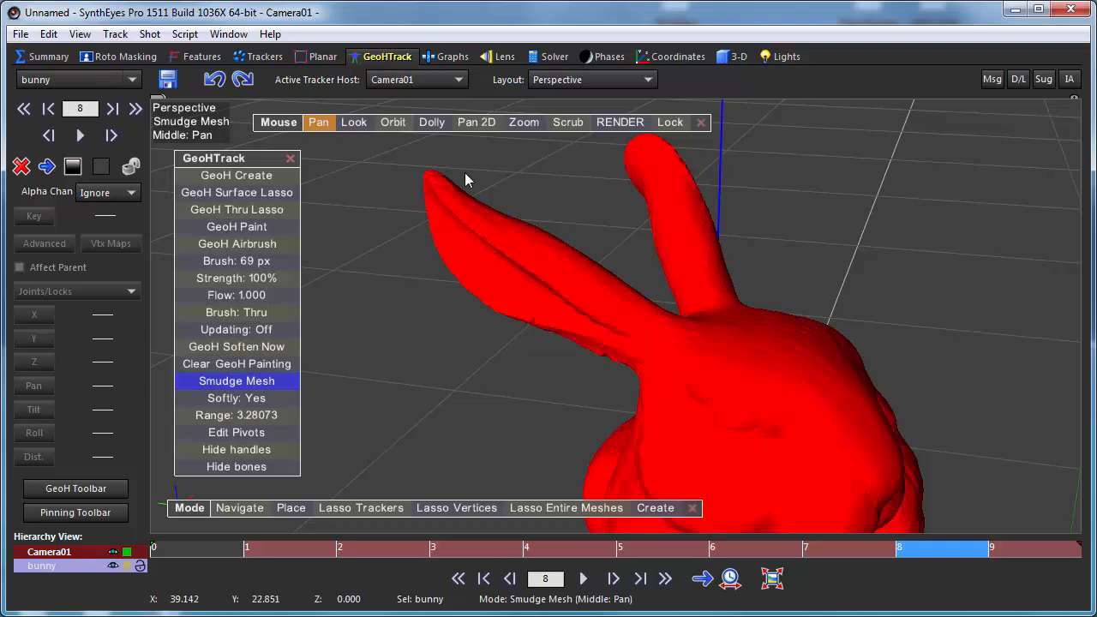
mouse_move(452, 219)
mouse_down()
mouse_move(463, 210)
mouse_move(448, 208)
mouse_up()
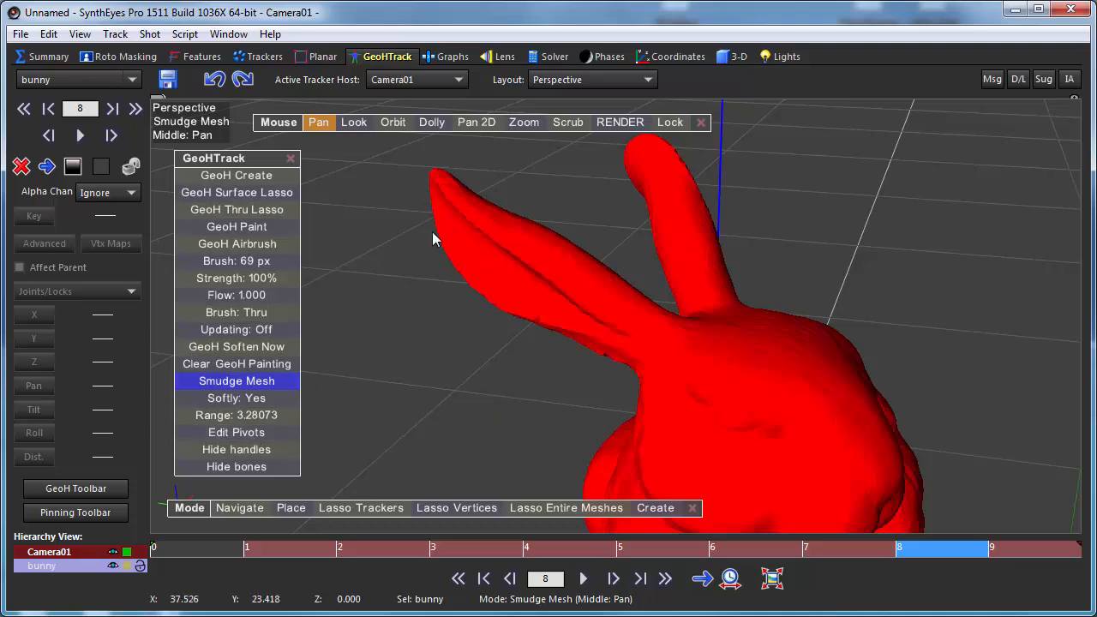
click(206, 548)
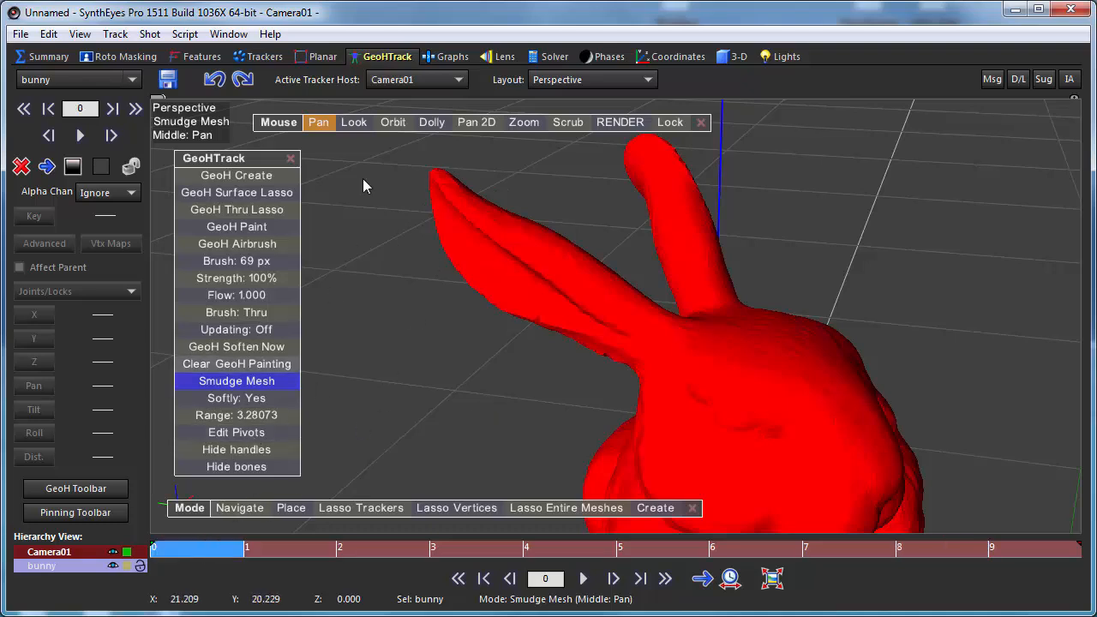
Switch to the Quad Perspective layout with the bunny enlarged in the Top, Front and Left views.
click(391, 122)
drag(392, 122, 492, 69)
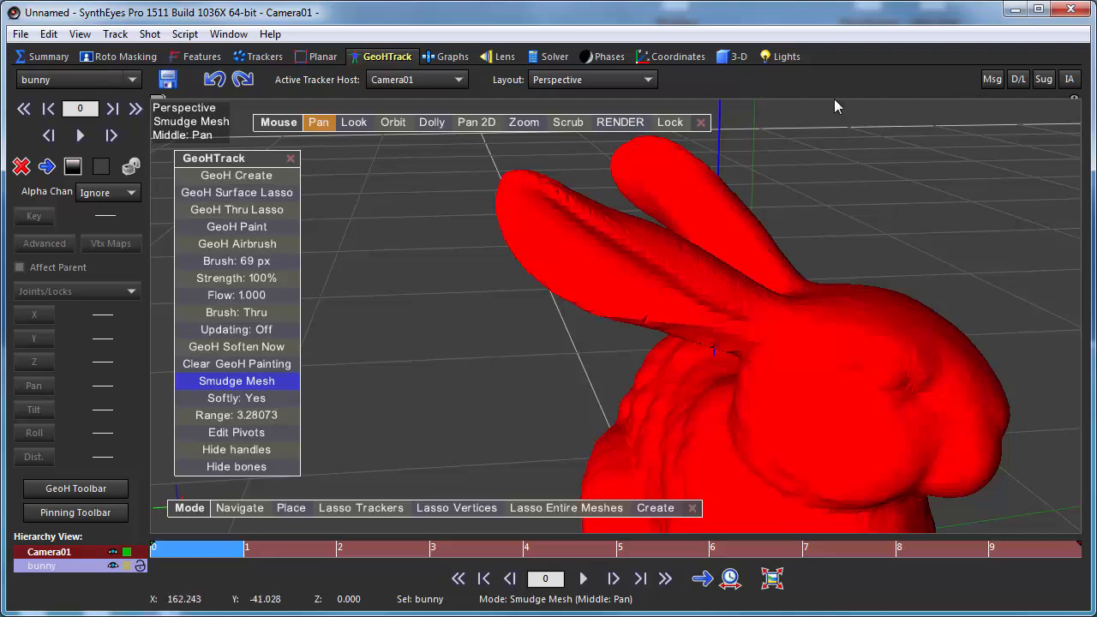
click(573, 80)
click(549, 150)
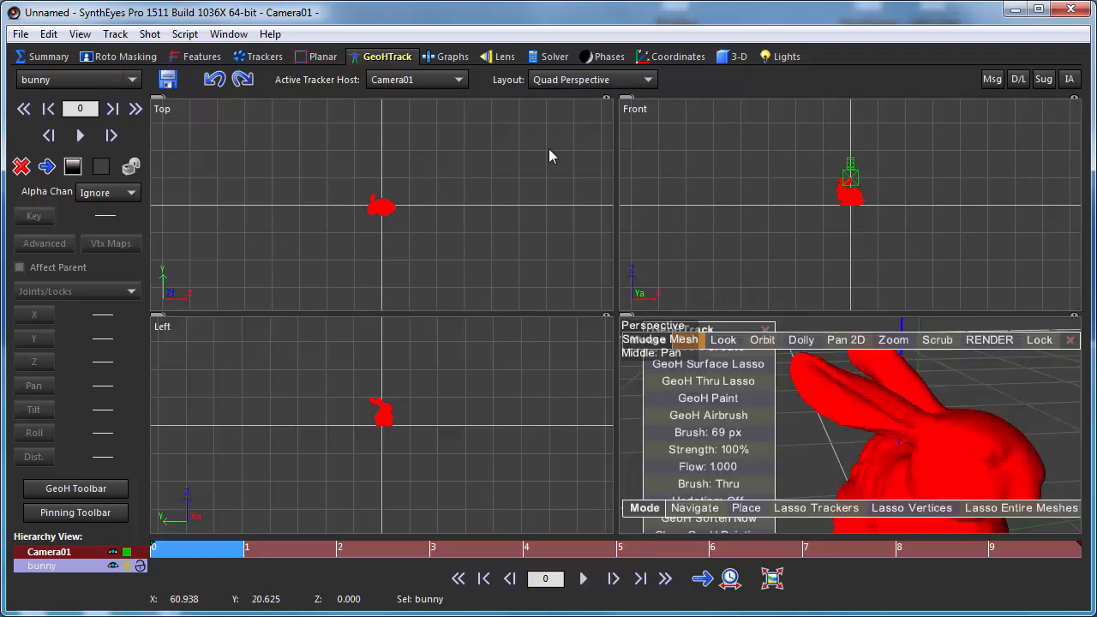
scroll(849, 183, up, 5)
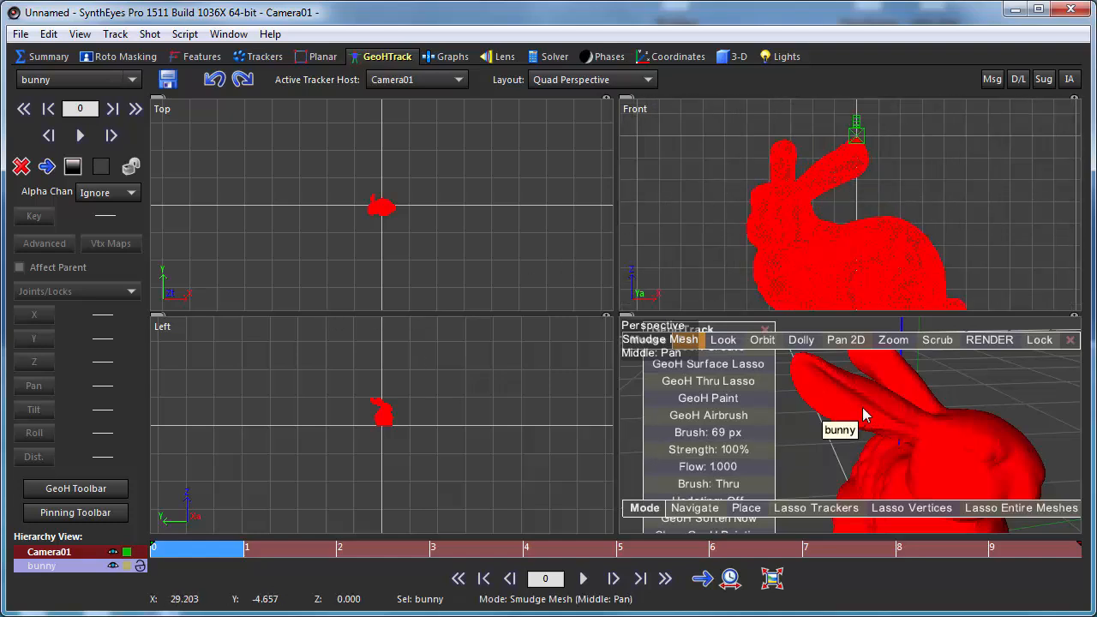
middle_drag(899, 442, 914, 428)
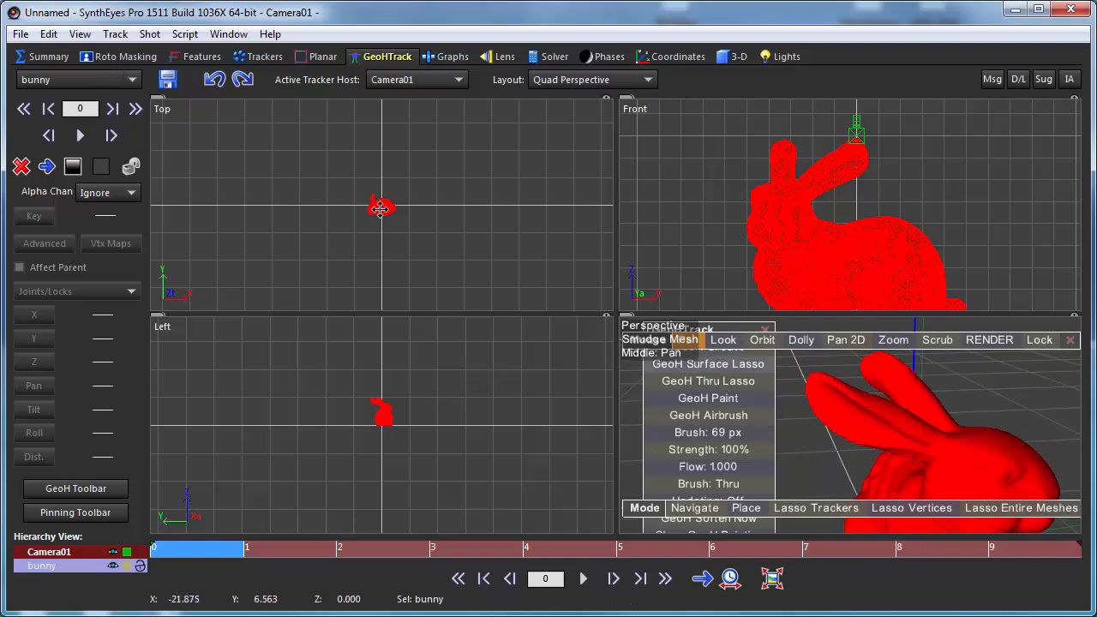
scroll(380, 209, up, 10)
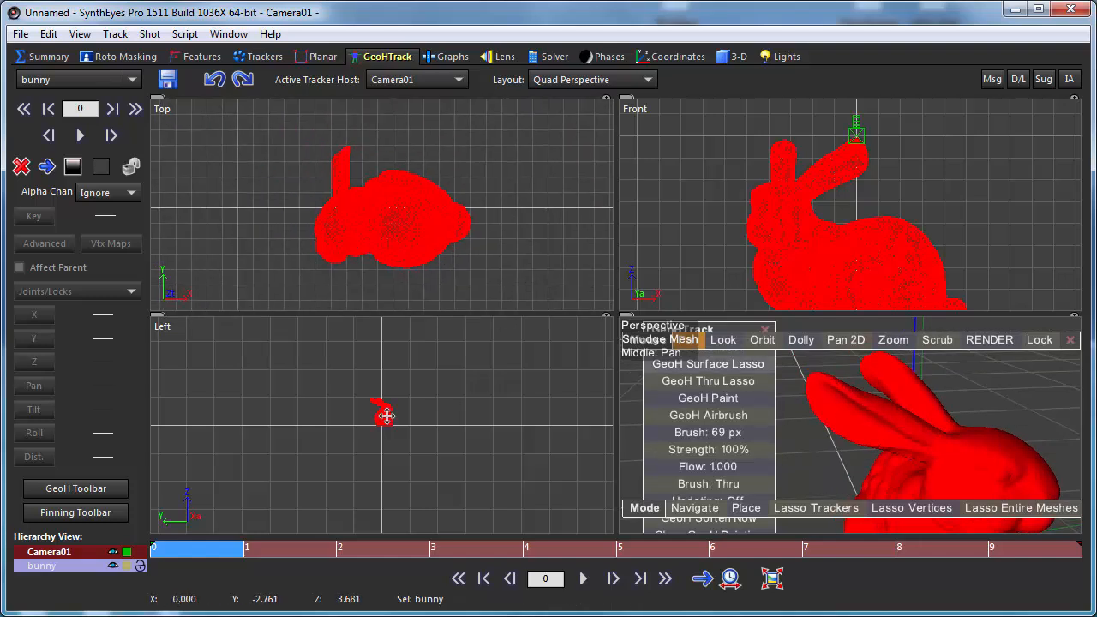
scroll(377, 409, up, 10)
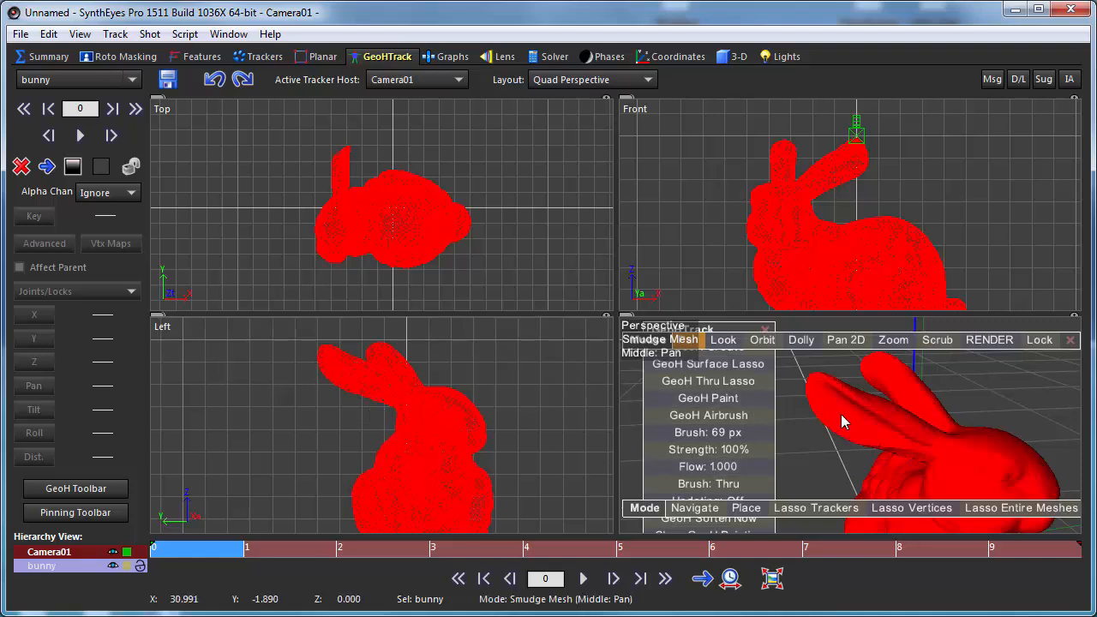
Reduce the brush to 38 px and smudge the near ear tip in the depth direction from the perspective view.
key(ctrl)
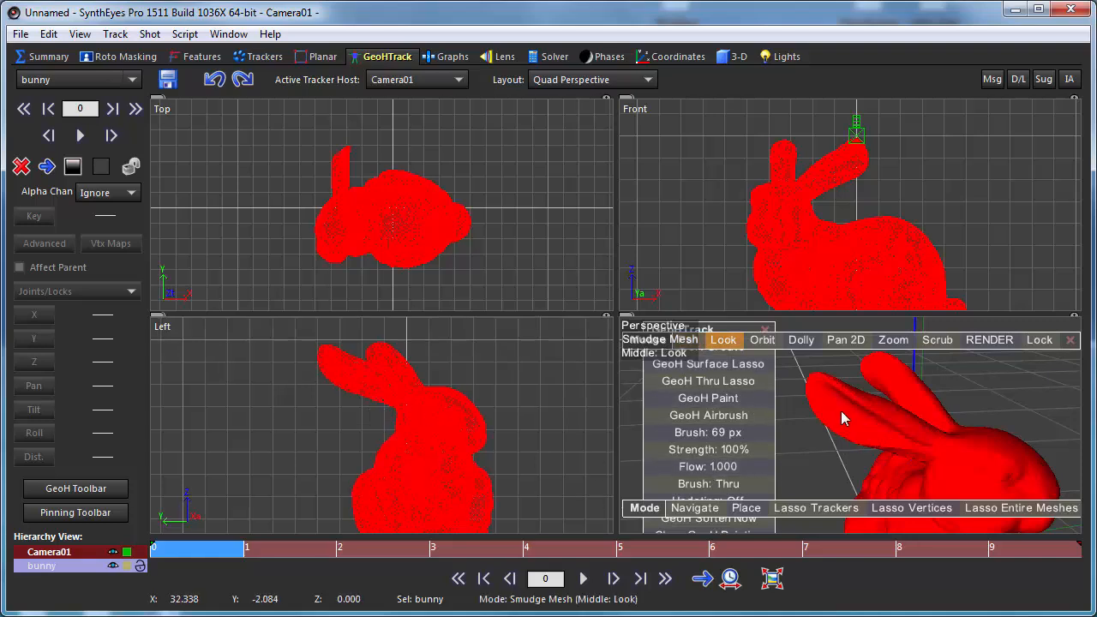
mouse_move(827, 398)
mouse_down()
mouse_move(827, 424)
mouse_move(823, 397)
mouse_move(843, 378)
mouse_move(821, 416)
mouse_move(835, 409)
mouse_move(820, 396)
mouse_up()
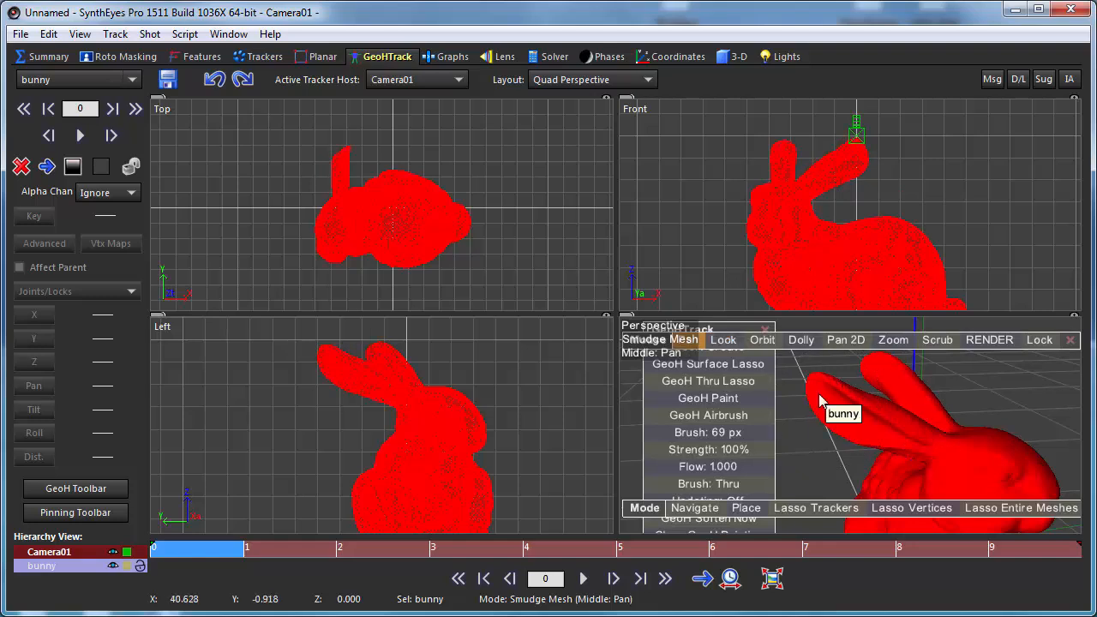
click(708, 432)
drag(658, 474, 617, 565)
key(ctrl)
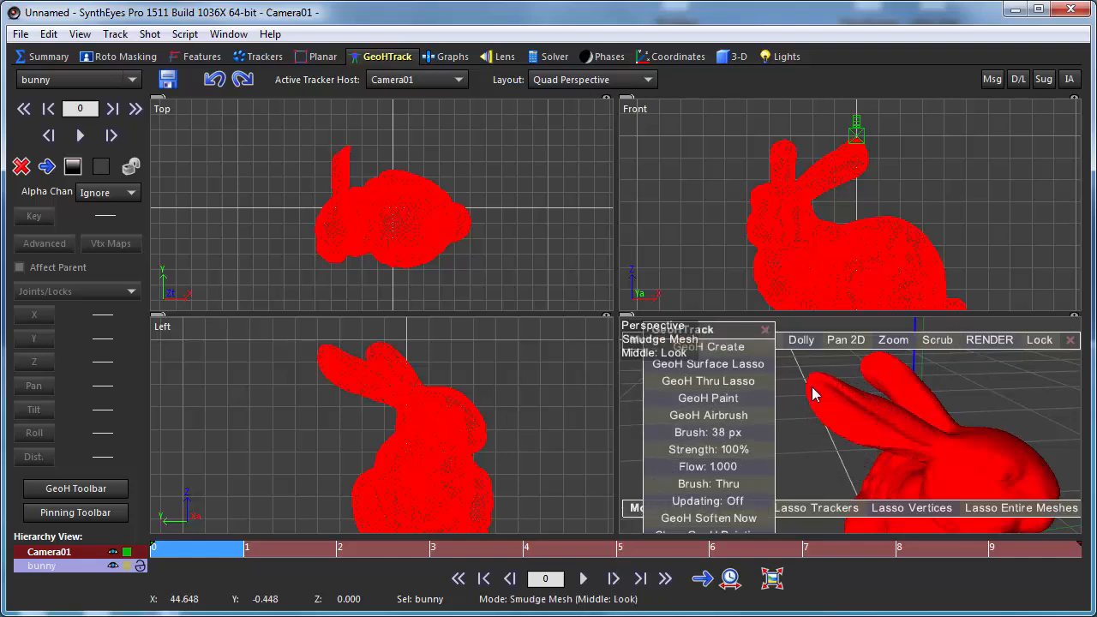
mouse_move(823, 394)
mouse_down()
mouse_move(828, 385)
mouse_move(802, 403)
mouse_move(826, 396)
mouse_move(815, 395)
mouse_up()
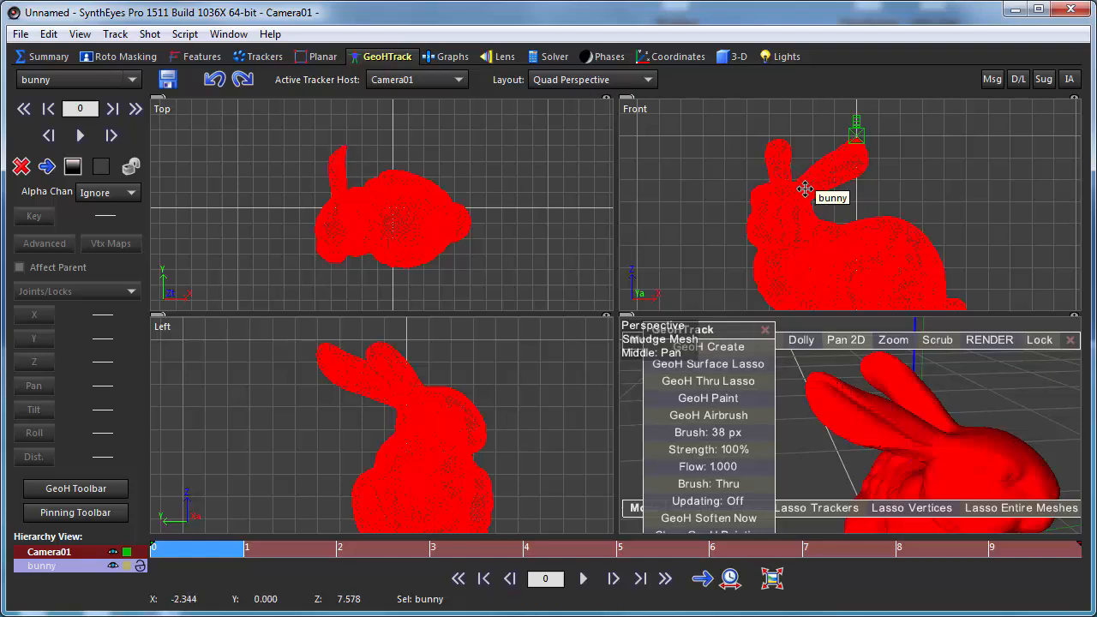
Return to the single Perspective layout.
click(567, 80)
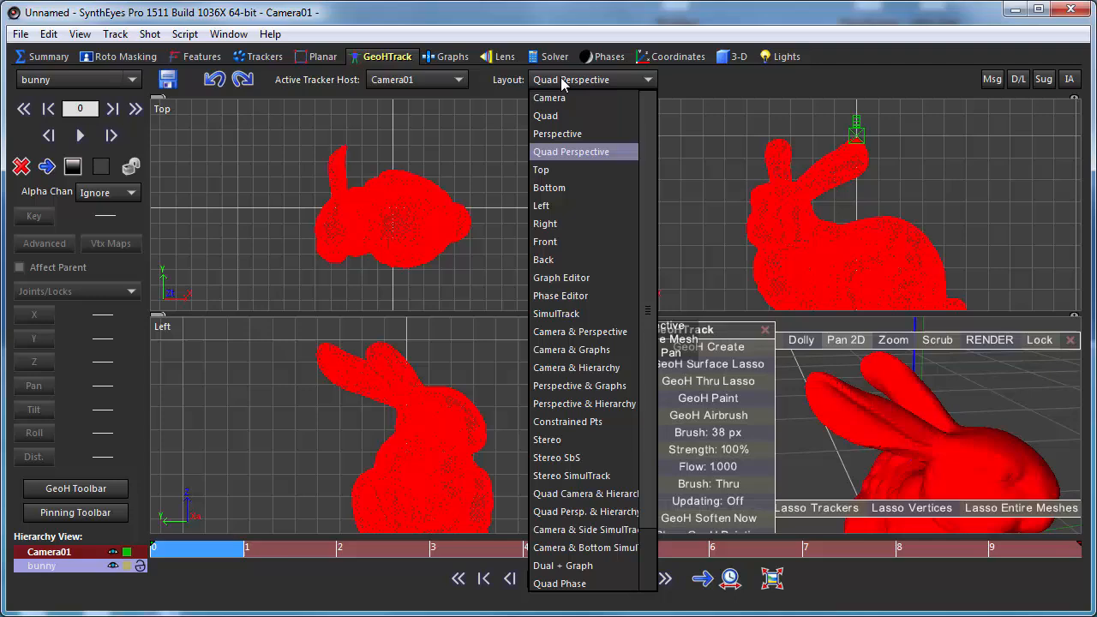
click(550, 134)
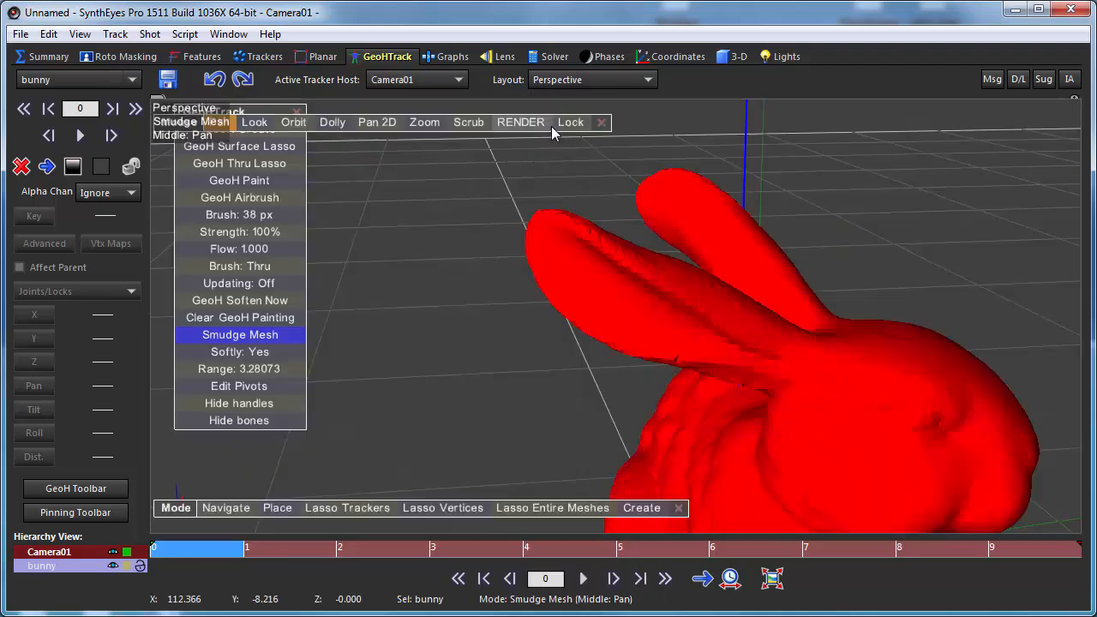
right_click(417, 171)
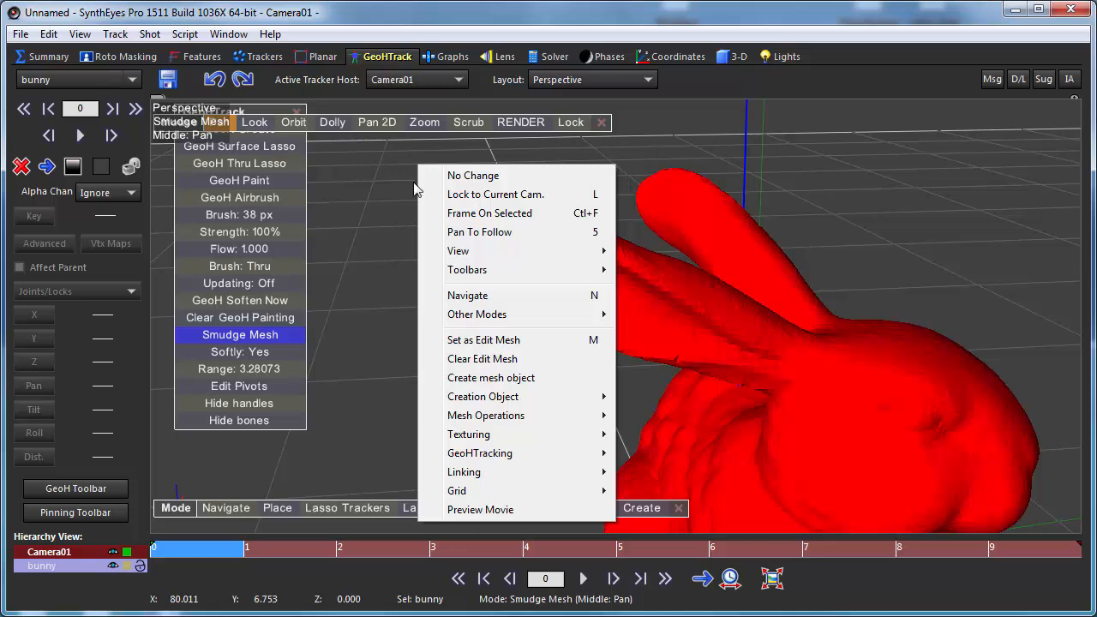
mouse_move(454, 252)
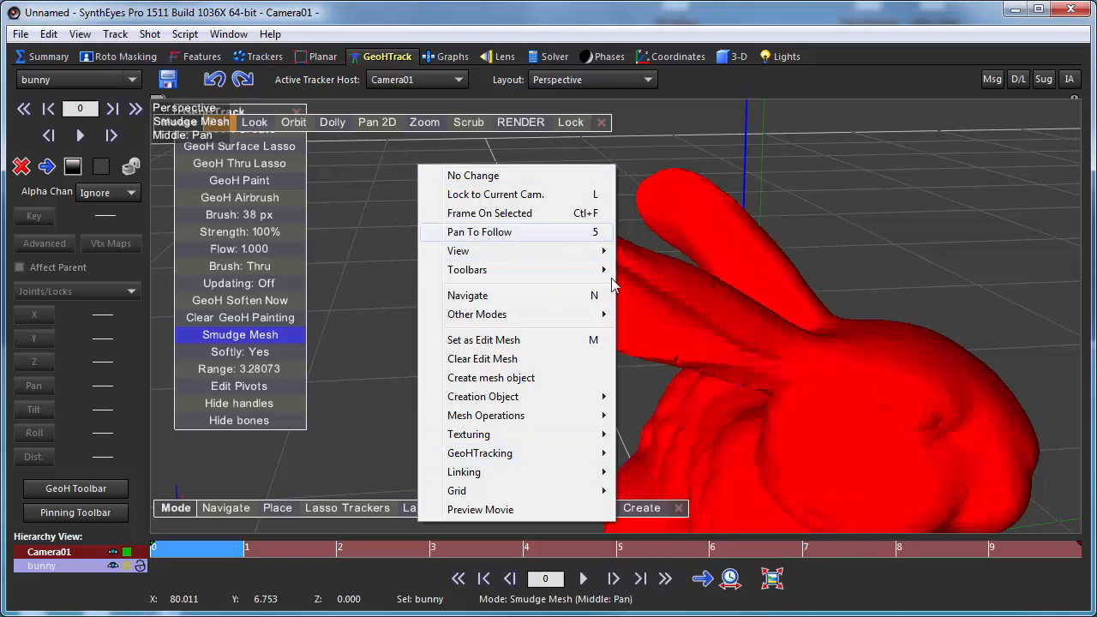
click(521, 31)
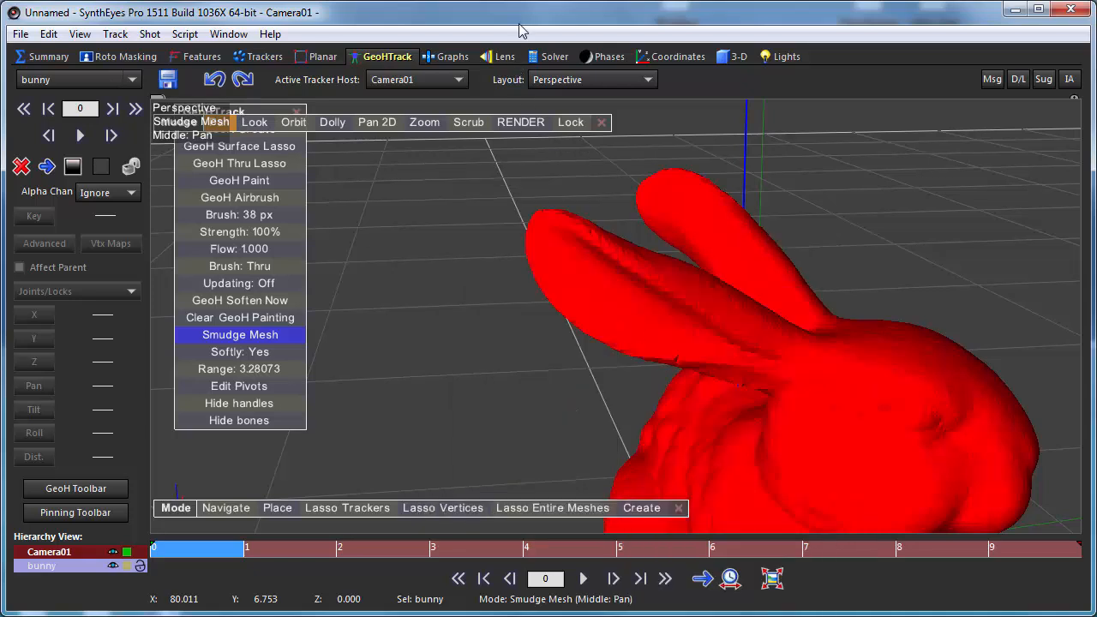